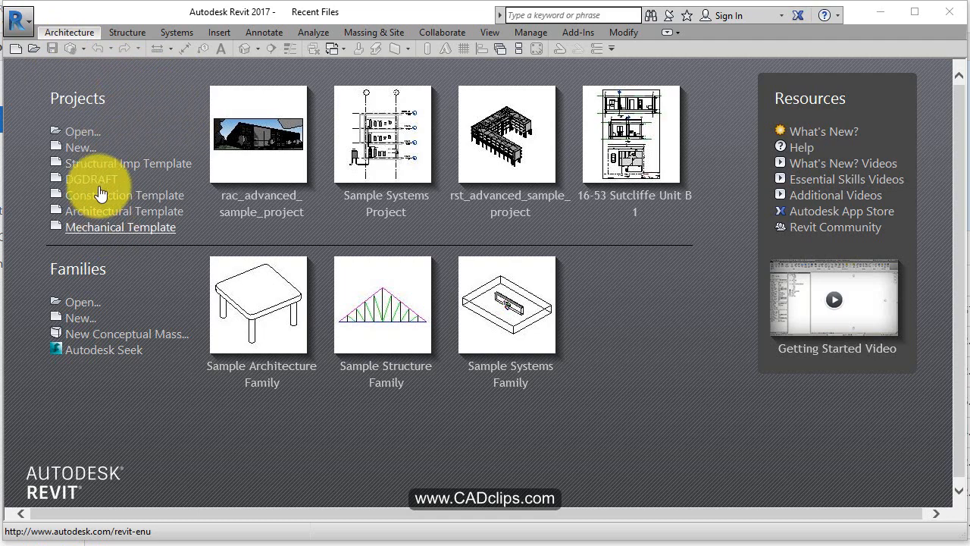
# Step: Review the project template files and the Structural Imp Template's path in the file location options, leaving them unchanged
pyautogui.click(29, 19)
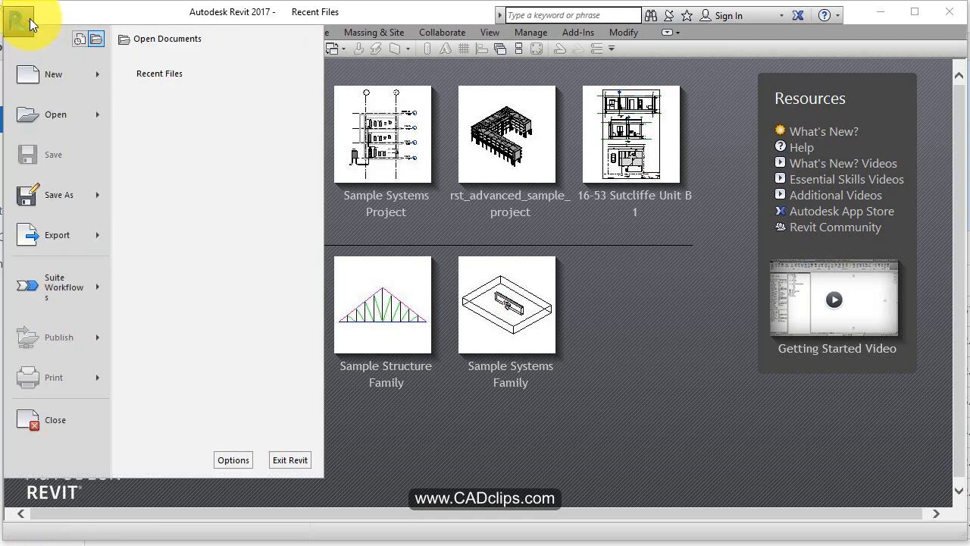
pyautogui.click(238, 460)
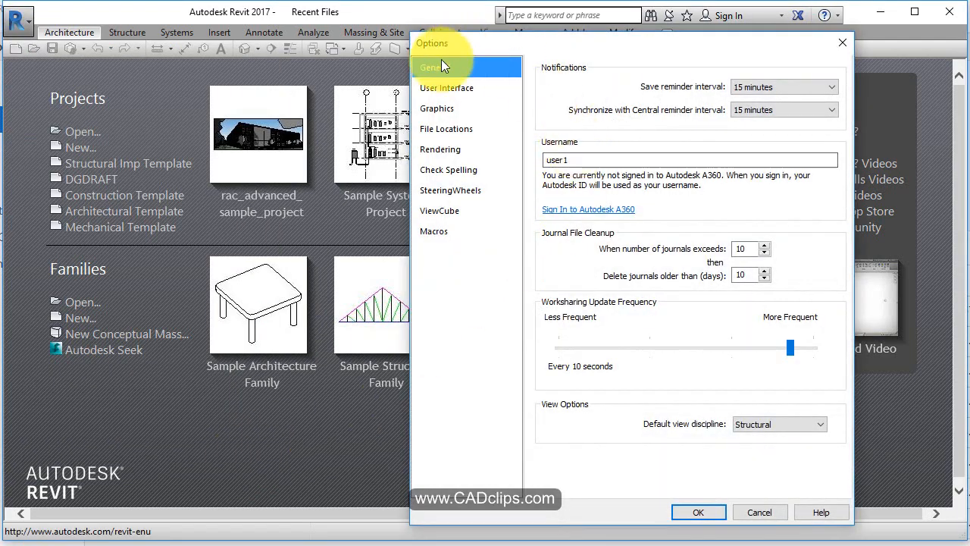
pyautogui.click(440, 128)
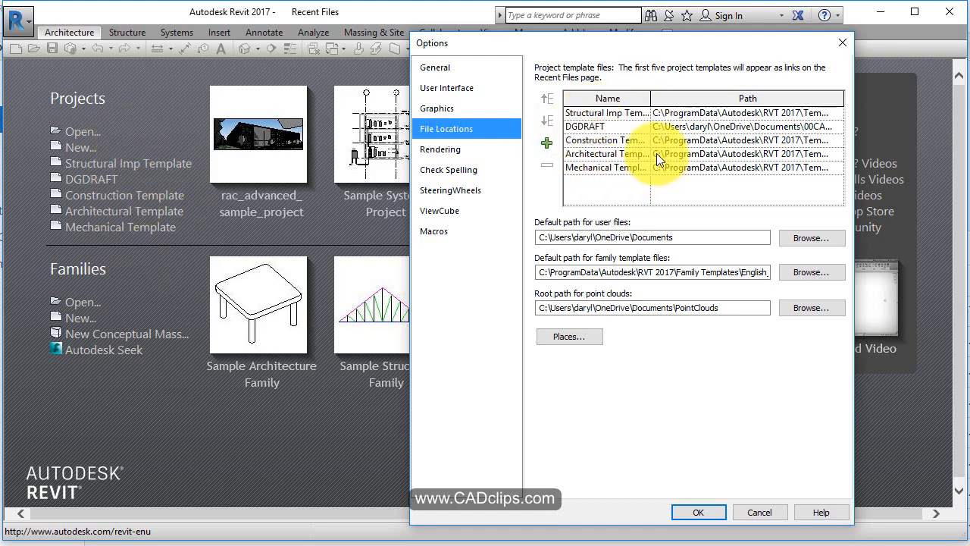
pyautogui.click(821, 112)
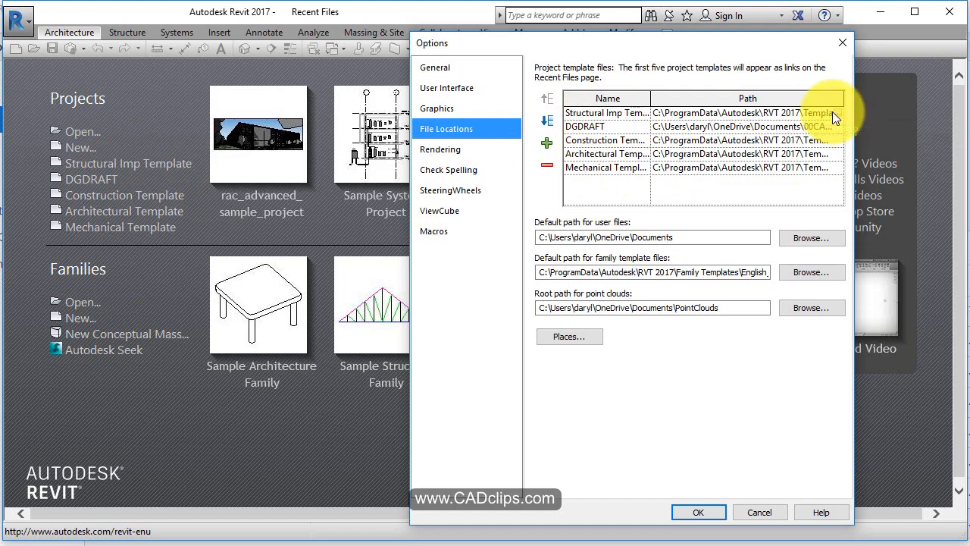
pyautogui.click(837, 113)
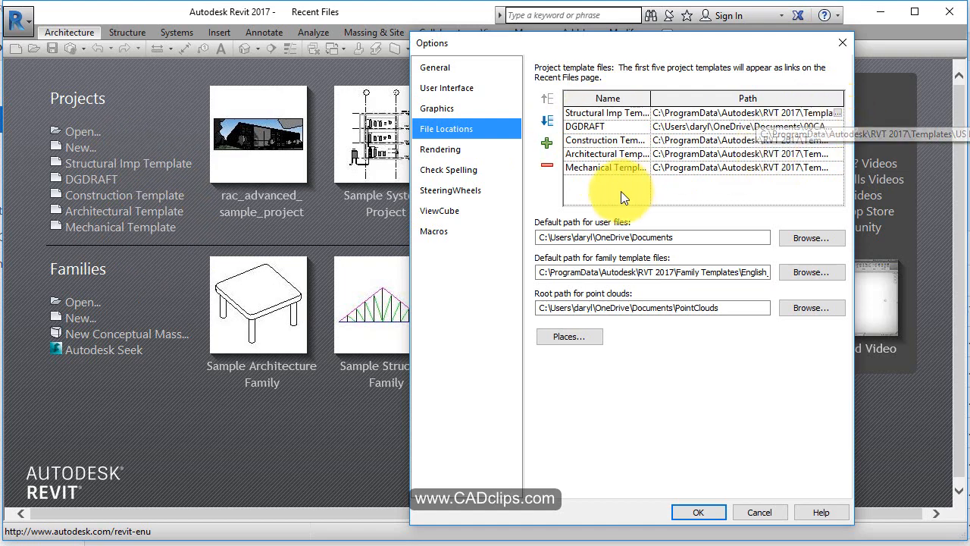
pyautogui.click(758, 512)
# Step: Start a new project and browse for its template file in the US Metric templates folder
pyautogui.click(27, 26)
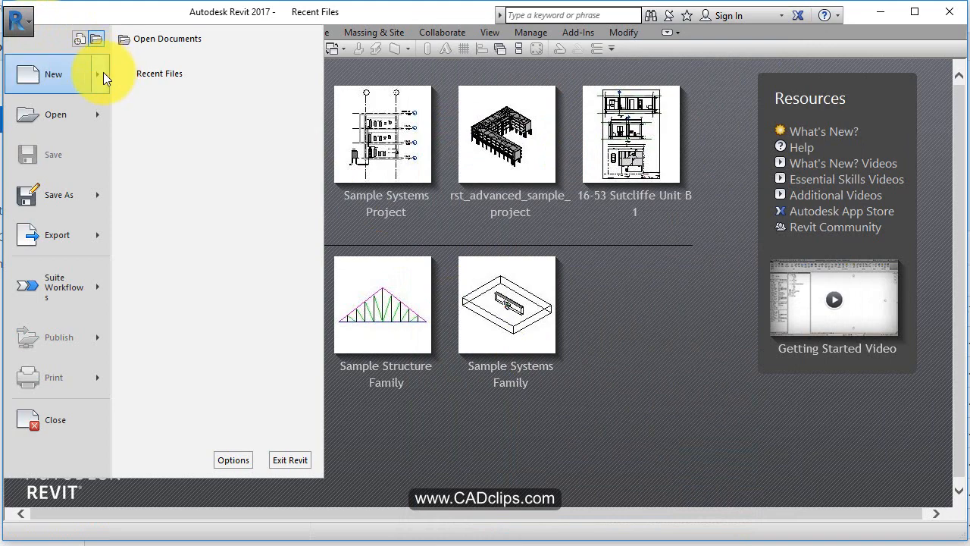
pyautogui.moveTo(103, 72)
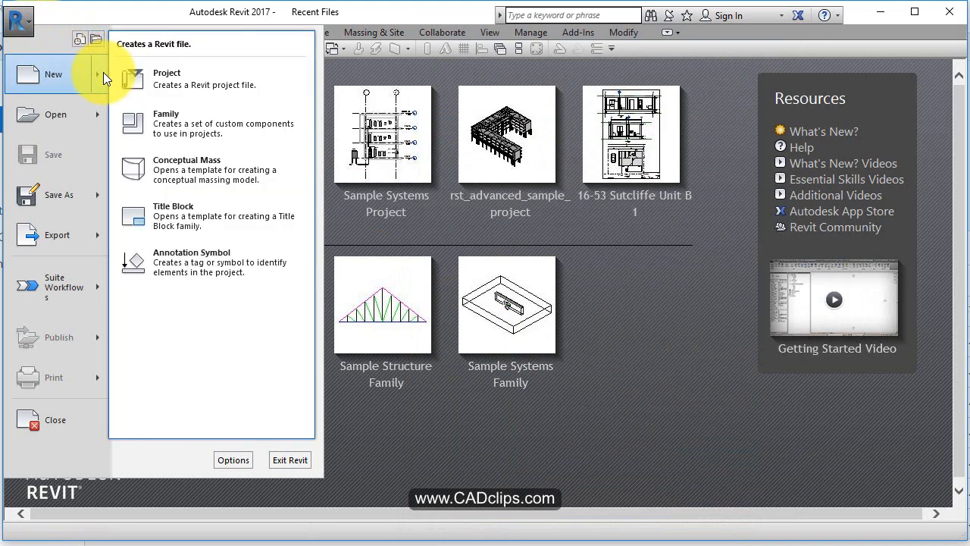
pyautogui.click(194, 76)
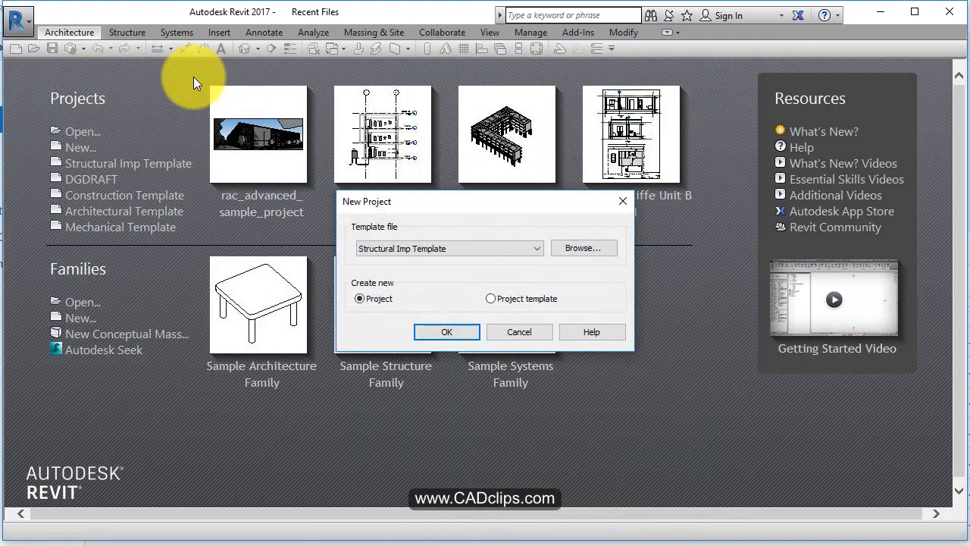
pyautogui.click(450, 247)
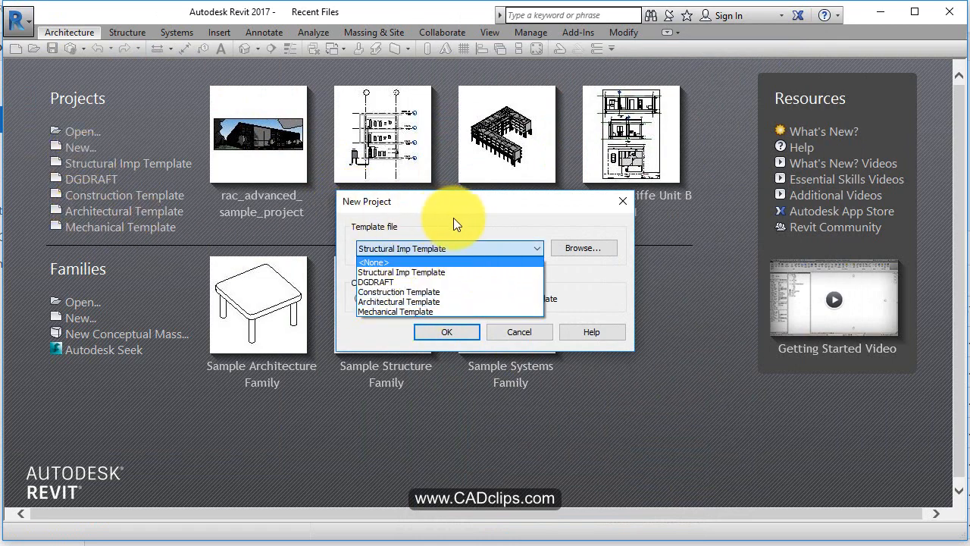
pyautogui.click(575, 250)
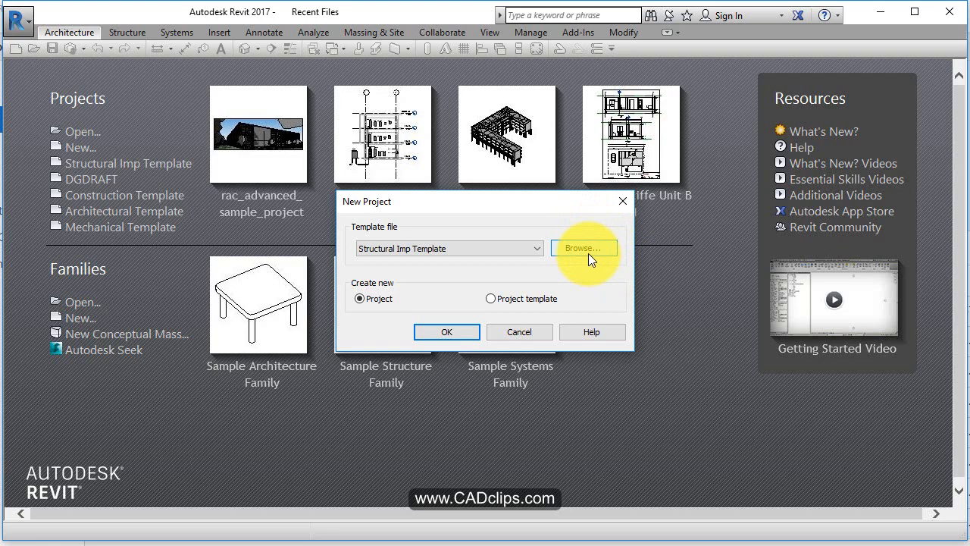
pyautogui.click(593, 249)
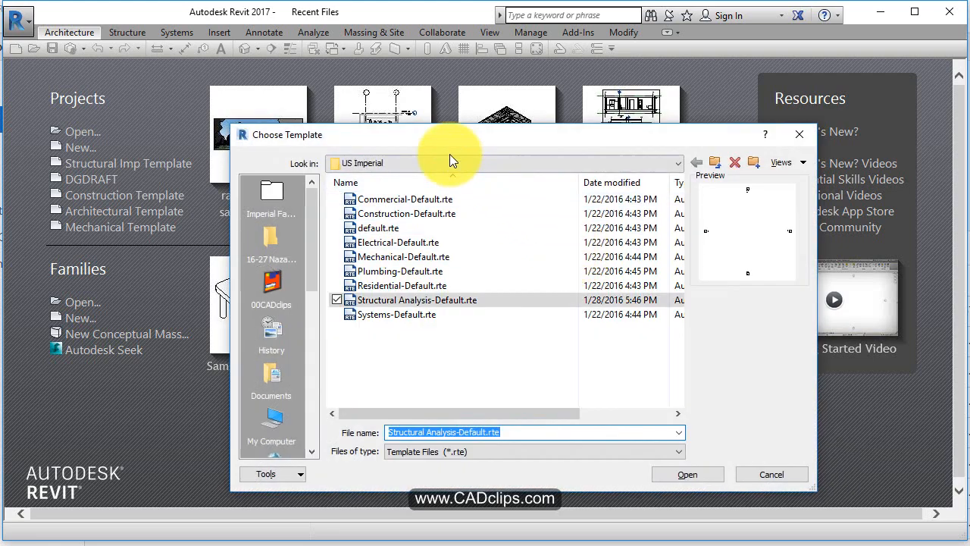
pyautogui.click(715, 164)
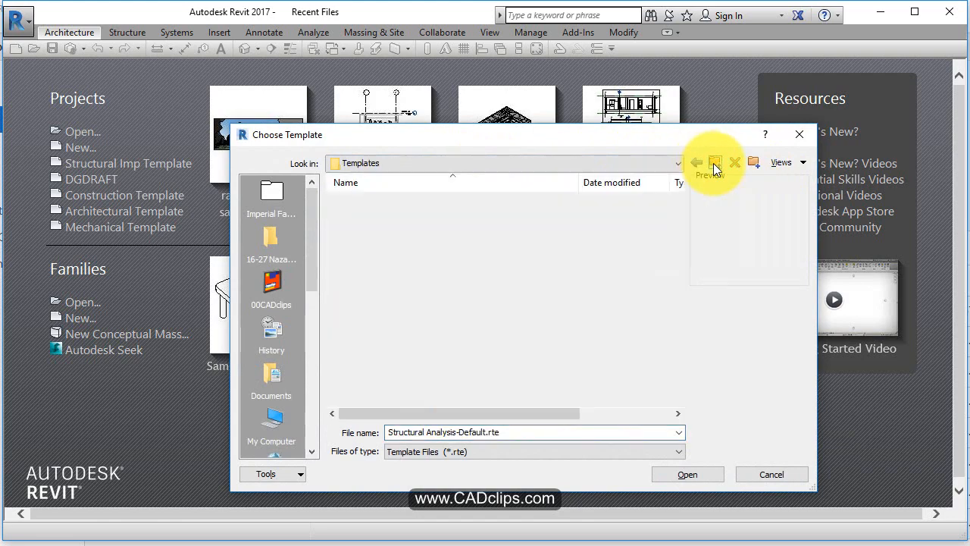
pyautogui.click(436, 164)
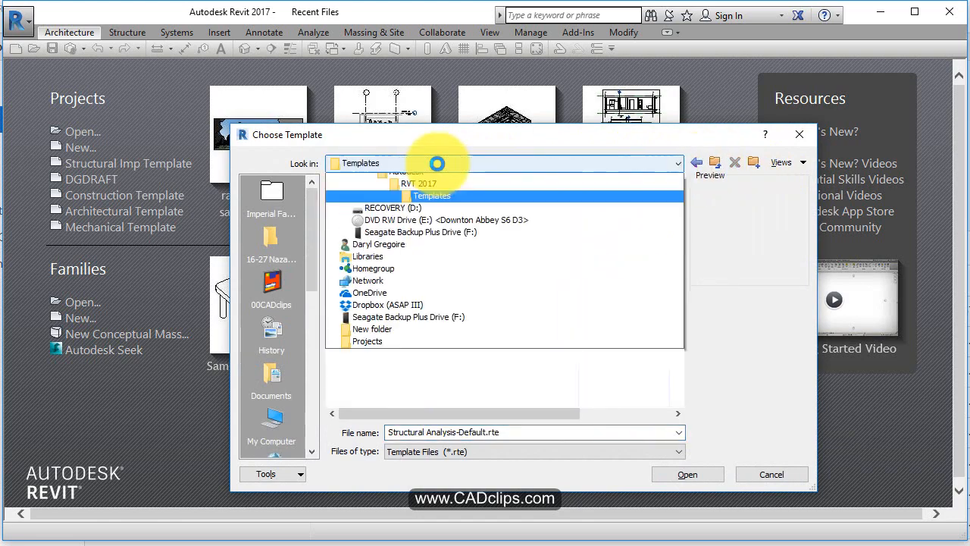
pyautogui.click(437, 164)
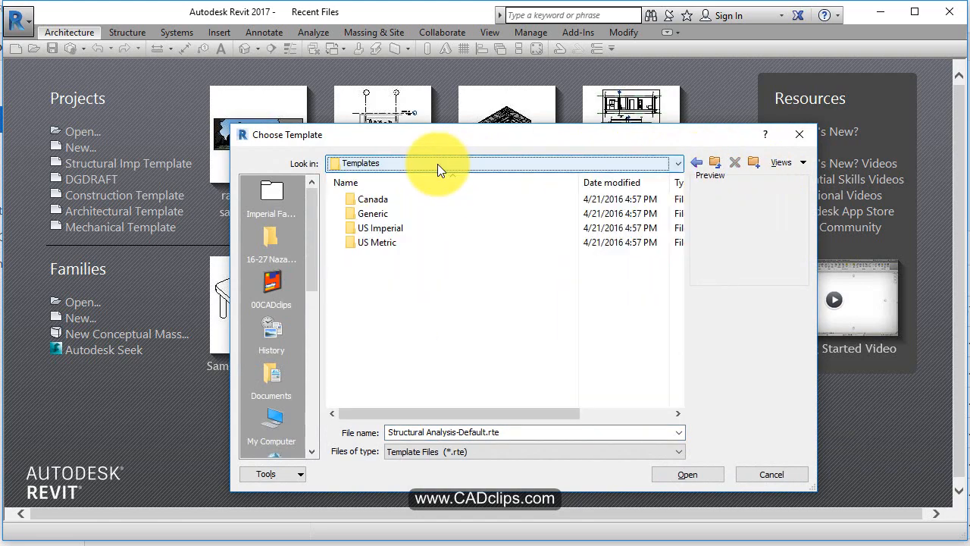
pyautogui.doubleClick(378, 243)
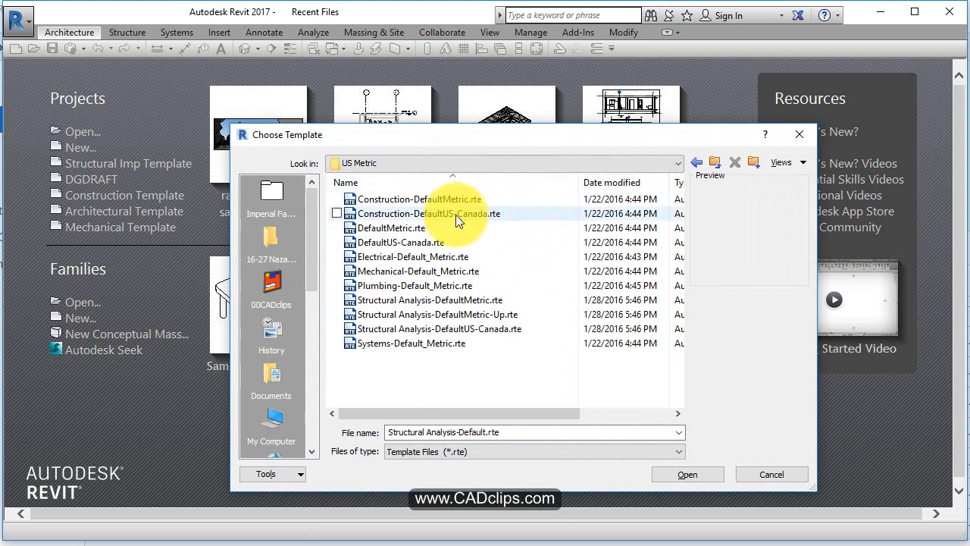
# Step: Compare the US Metric discipline templates and create the project from DefaultMetric.rte
pyautogui.click(407, 228)
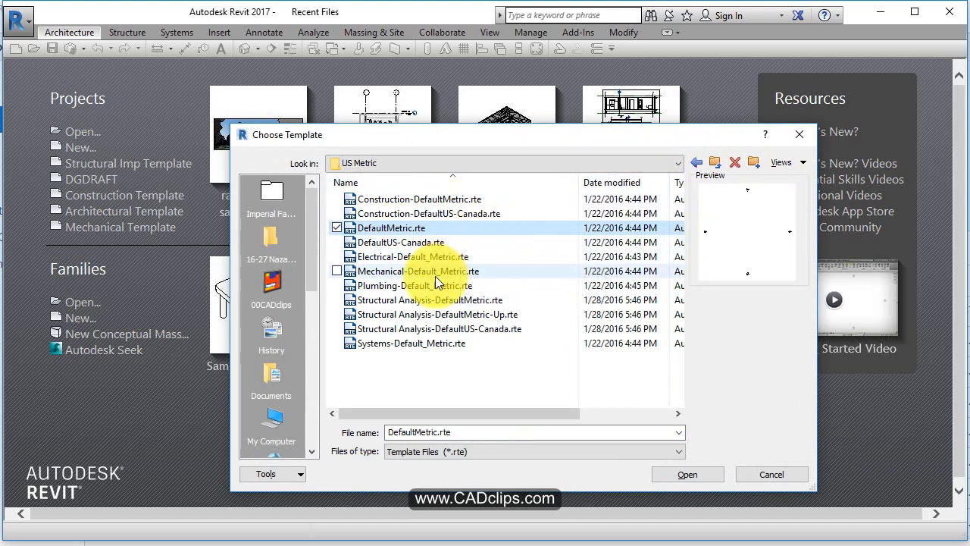
pyautogui.click(431, 202)
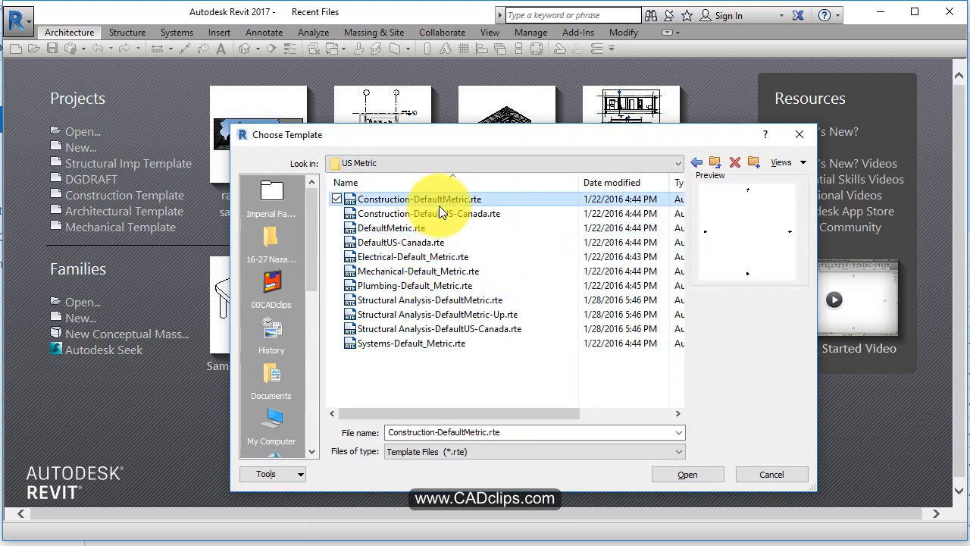
pyautogui.click(408, 298)
pyautogui.click(400, 256)
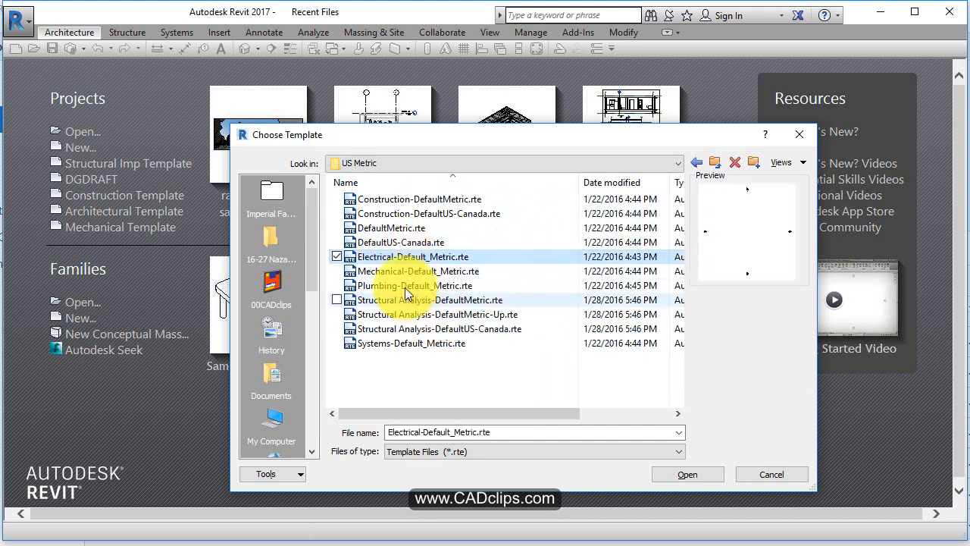
pyautogui.click(406, 287)
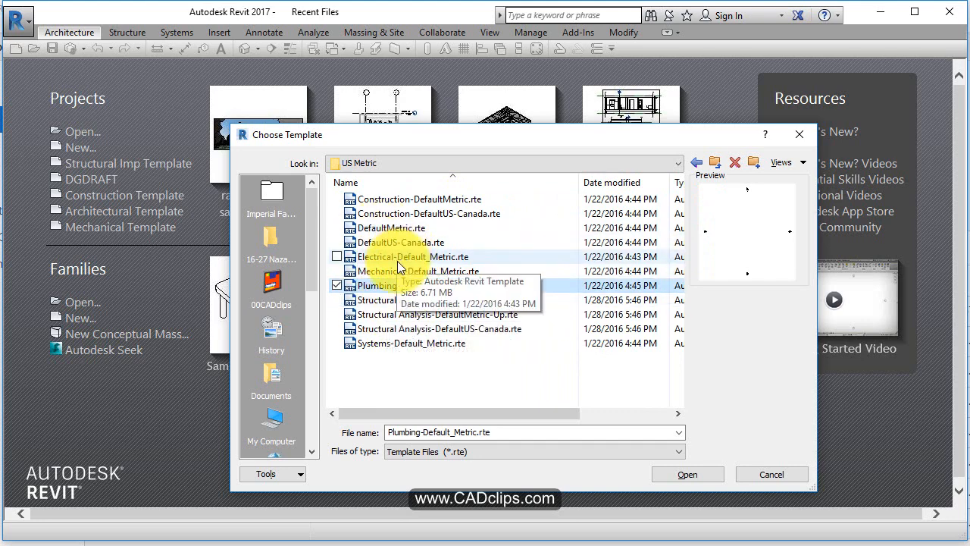
pyautogui.click(379, 228)
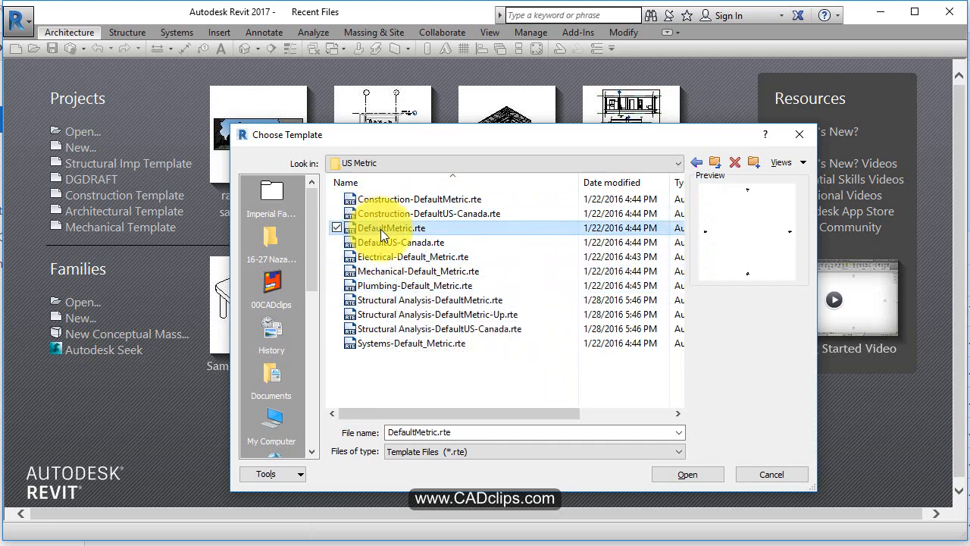
pyautogui.click(703, 473)
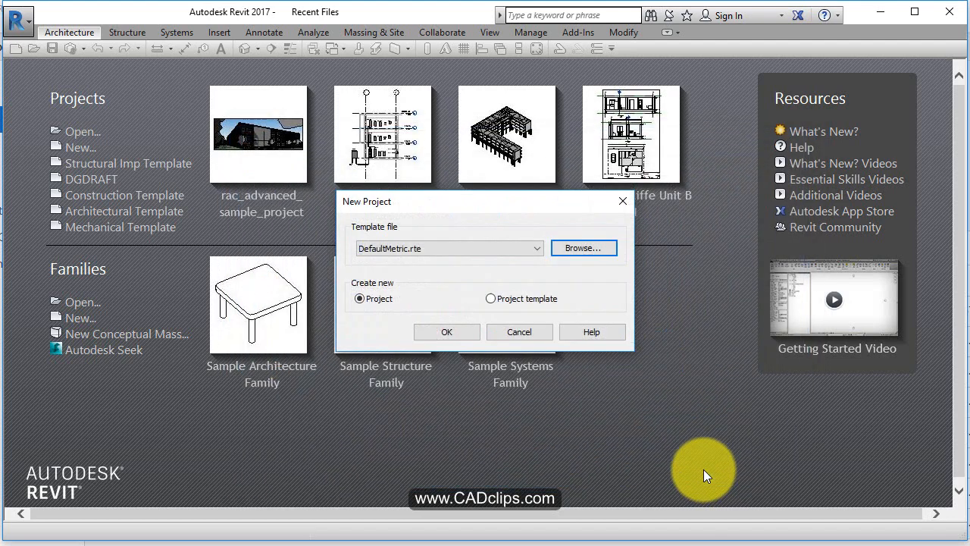
pyautogui.click(453, 331)
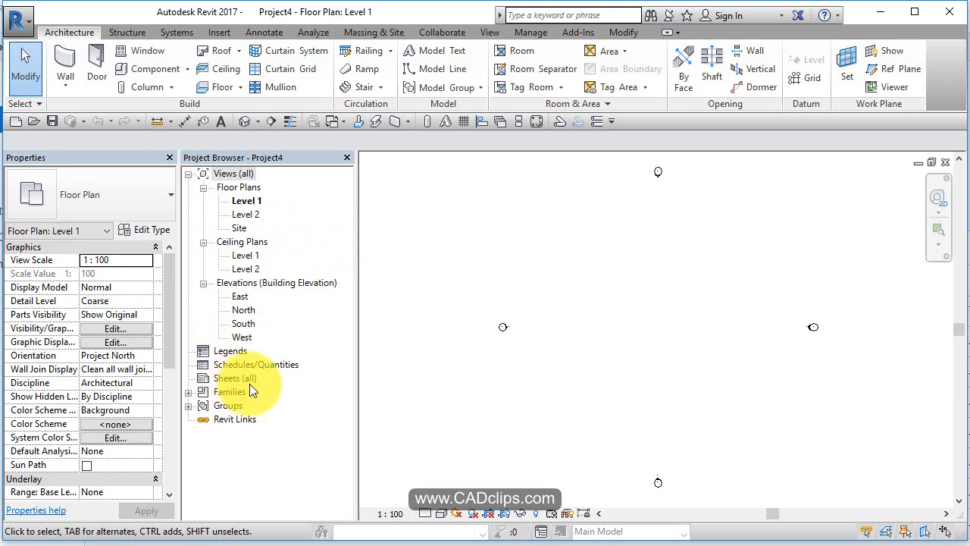
# Step: Examine the door families and floor types that the template loads into the project
pyautogui.click(190, 391)
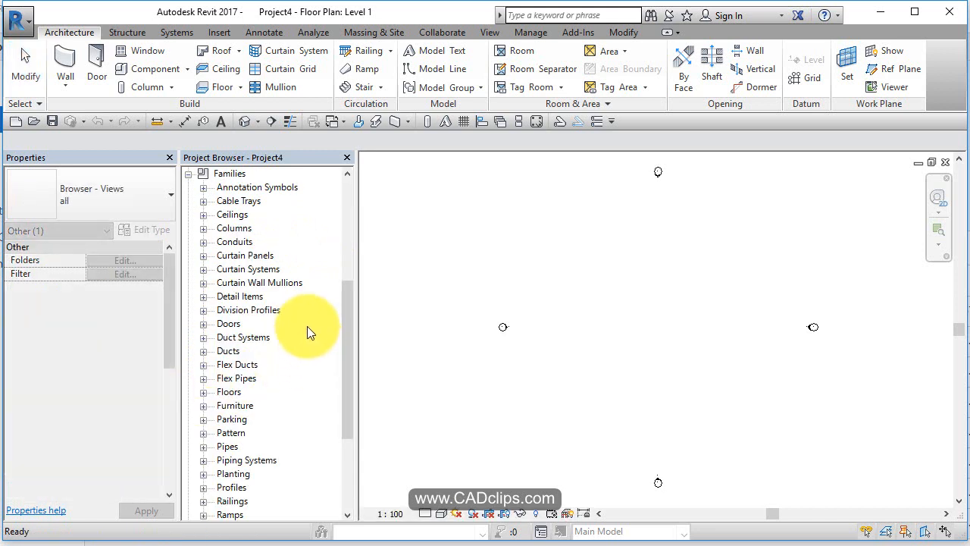
pyautogui.moveTo(350, 295); pyautogui.dragTo(328, 307)
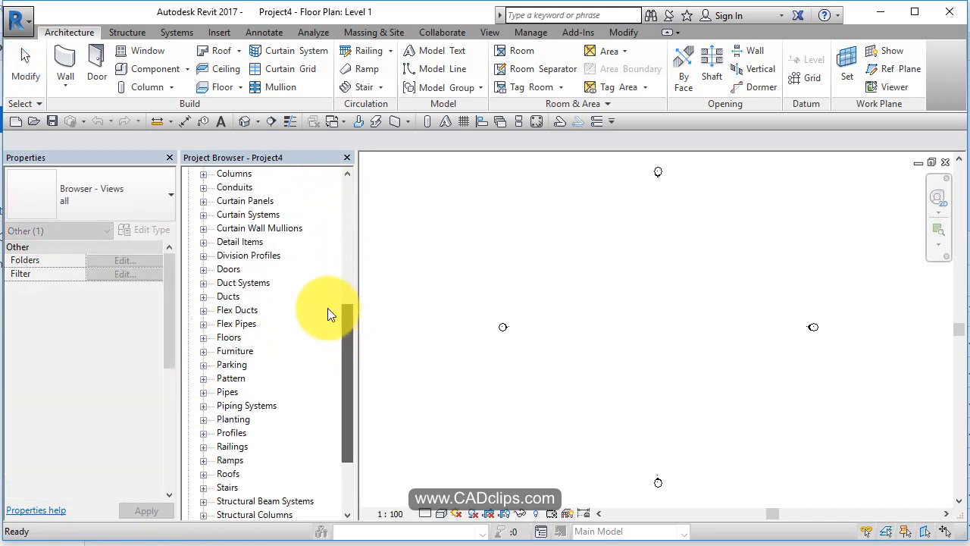
pyautogui.click(203, 269)
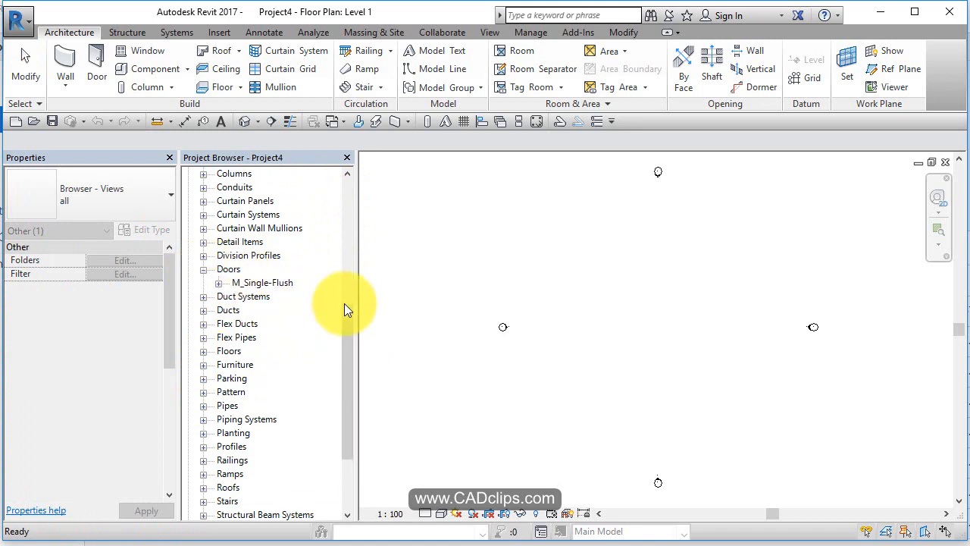
pyautogui.click(204, 269)
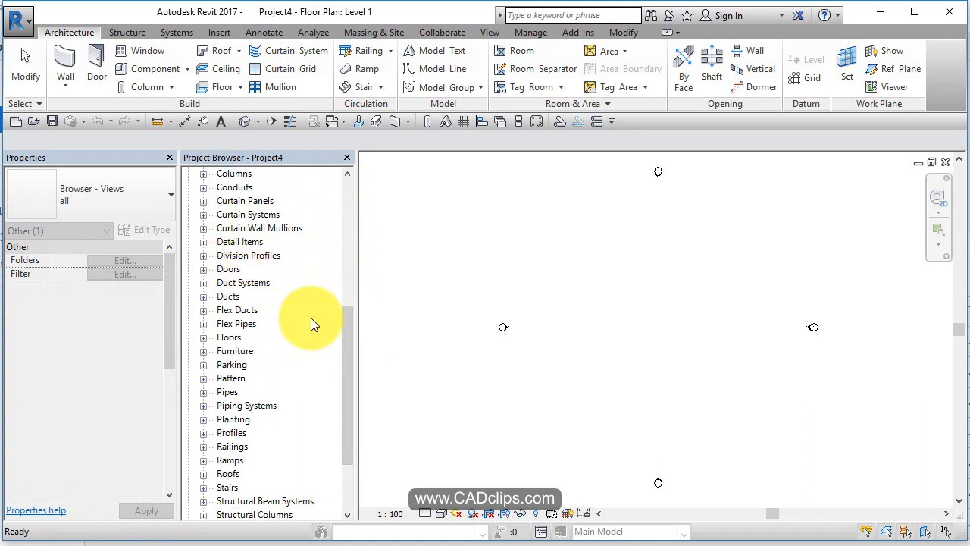
pyautogui.click(203, 338)
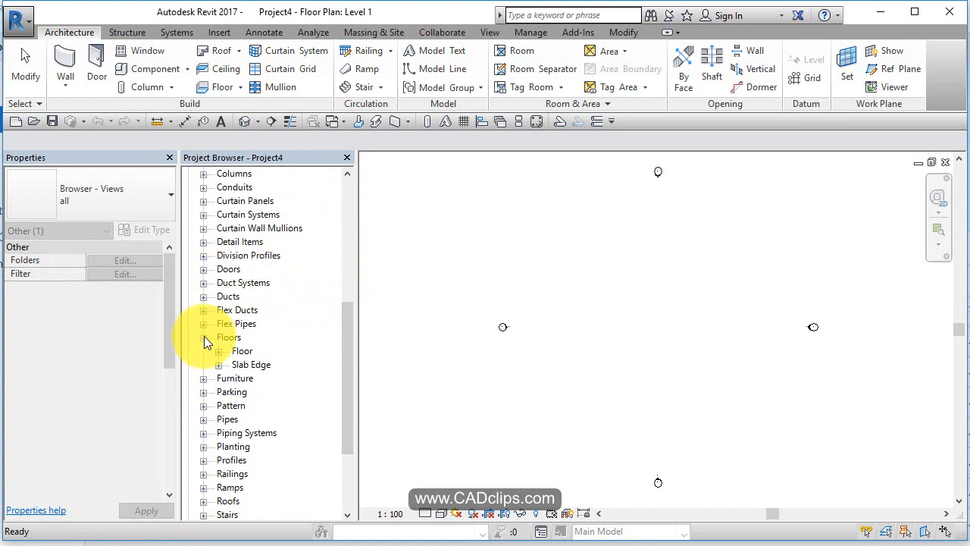
pyautogui.click(218, 352)
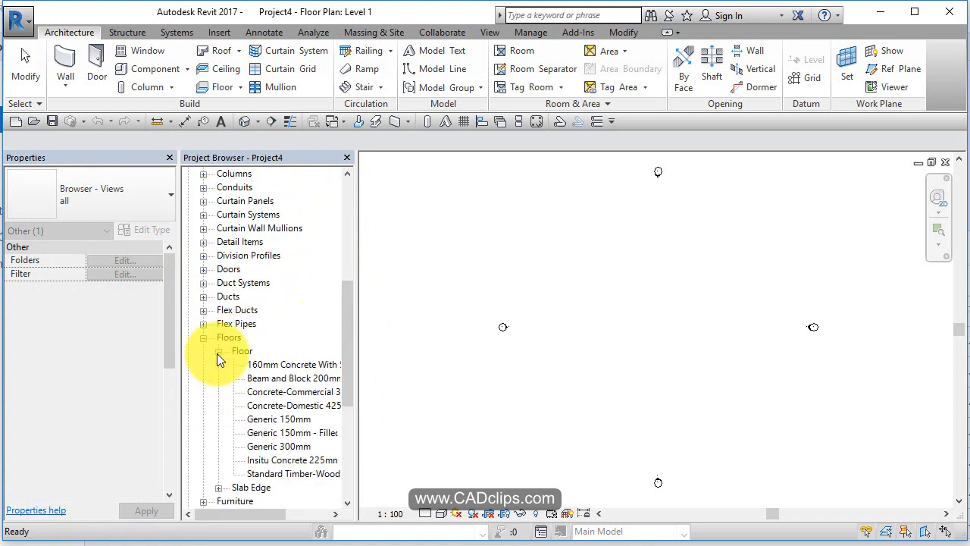
# Step: Examine the window families and the Basic Wall types, including the properties of the Interior - 79mm Partition (1-hr) type
pyautogui.moveTo(345, 346); pyautogui.dragTo(303, 416)
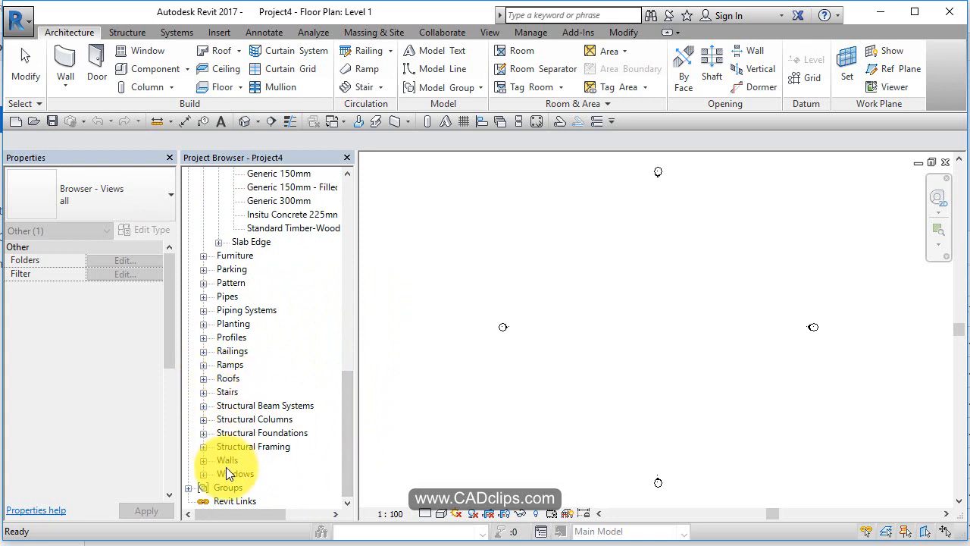
pyautogui.click(203, 472)
pyautogui.click(203, 460)
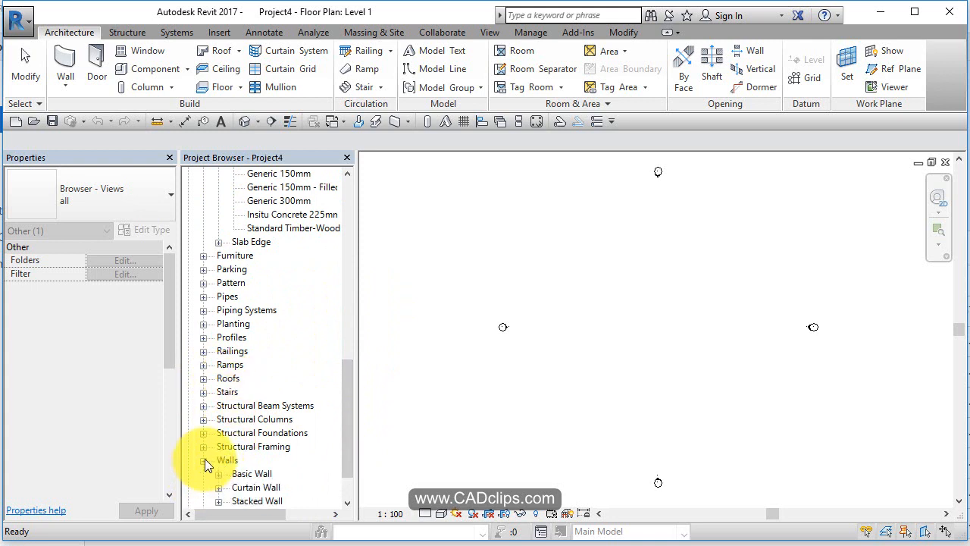
pyautogui.scroll(-2, 278, 443)
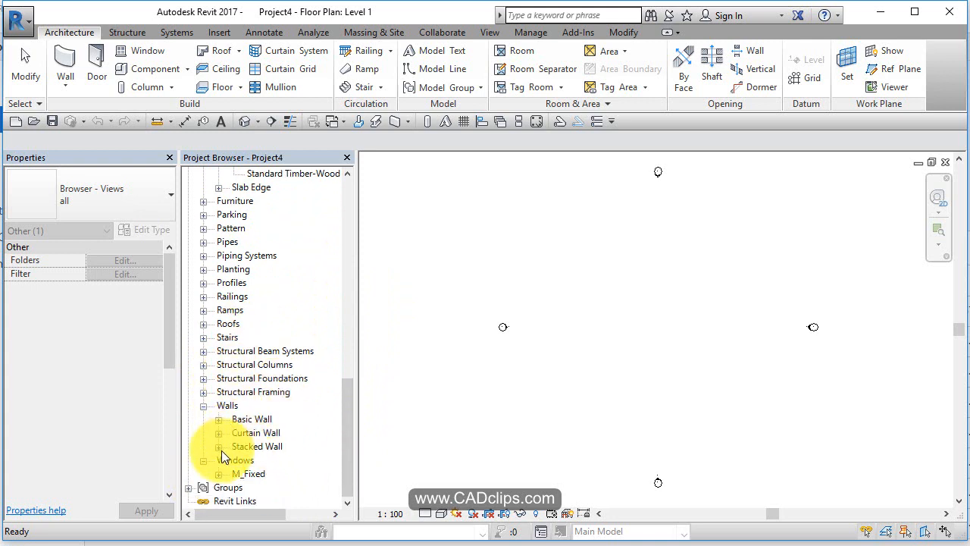
pyautogui.click(218, 419)
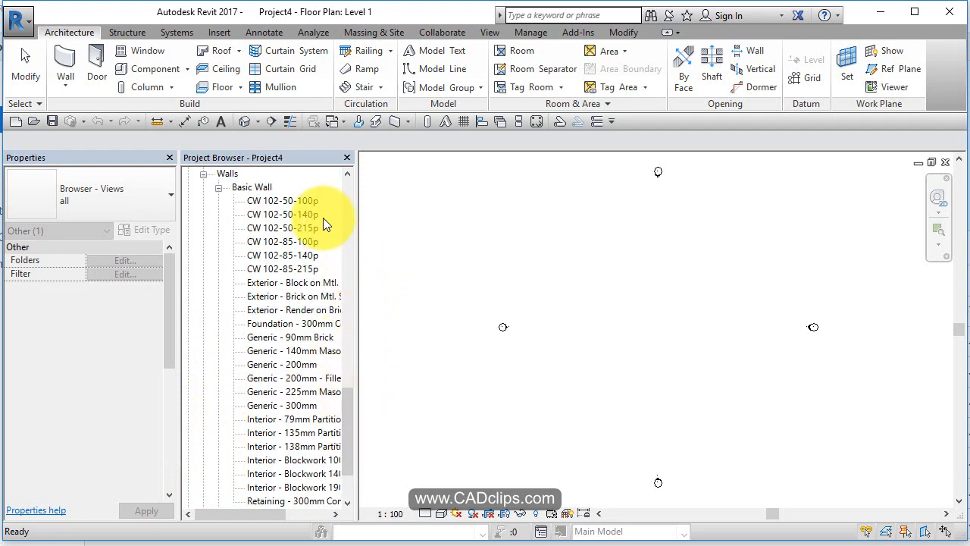
pyautogui.scroll(-1, 347, 414)
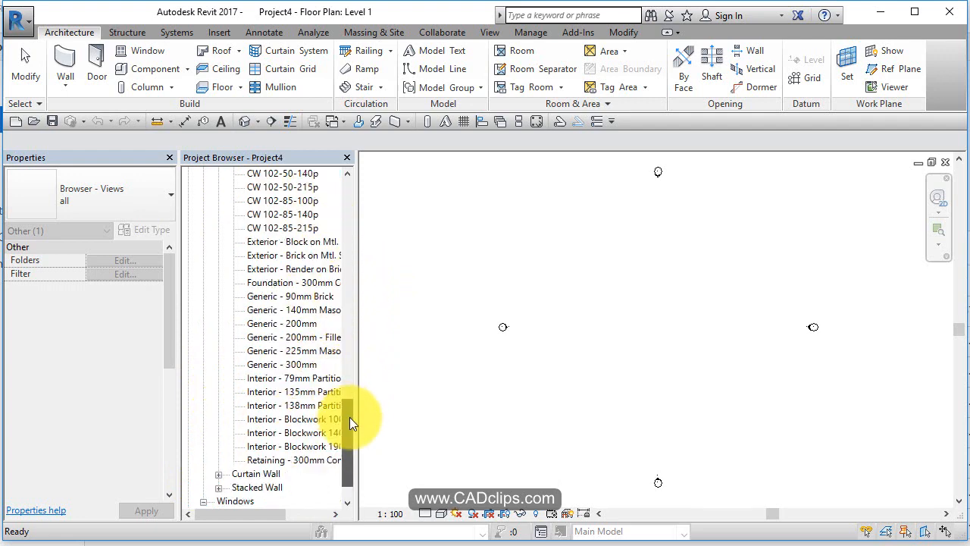
pyautogui.click(307, 378)
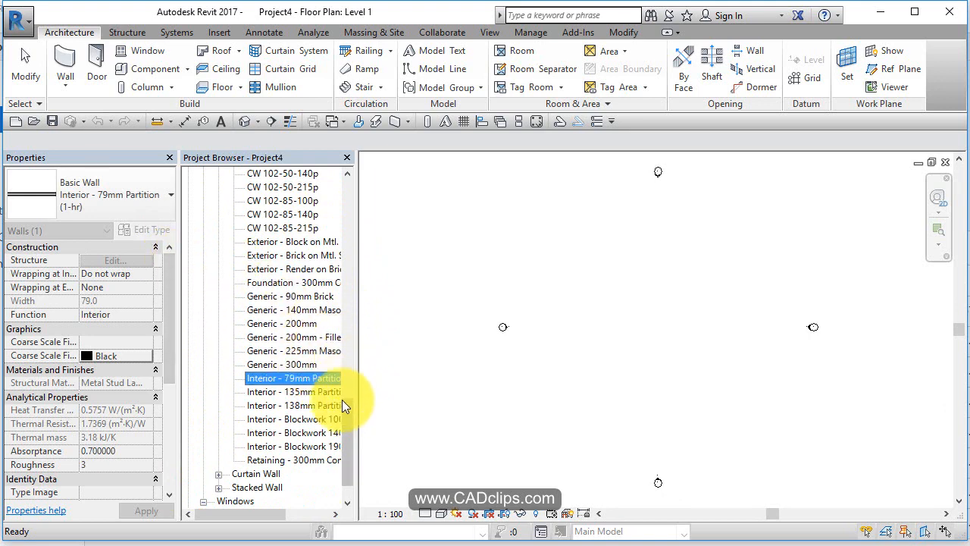
pyautogui.moveTo(347, 433); pyautogui.dragTo(347, 355)
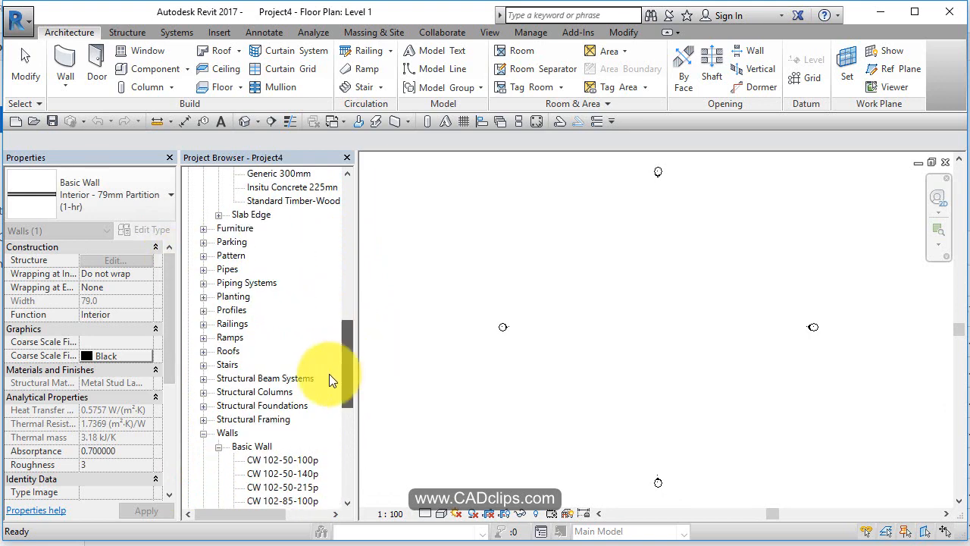
# Step: Collapse the Basic Wall, Walls and Floors branches of the project browser and return to its list of views
pyautogui.click(219, 447)
pyautogui.click(203, 433)
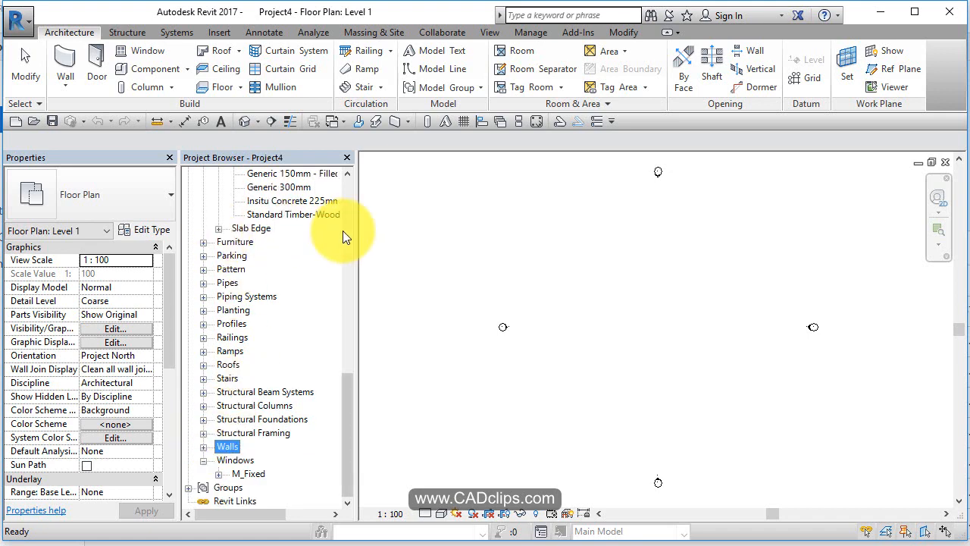
pyautogui.scroll(4, 286, 239)
pyautogui.scroll(2, 286, 239)
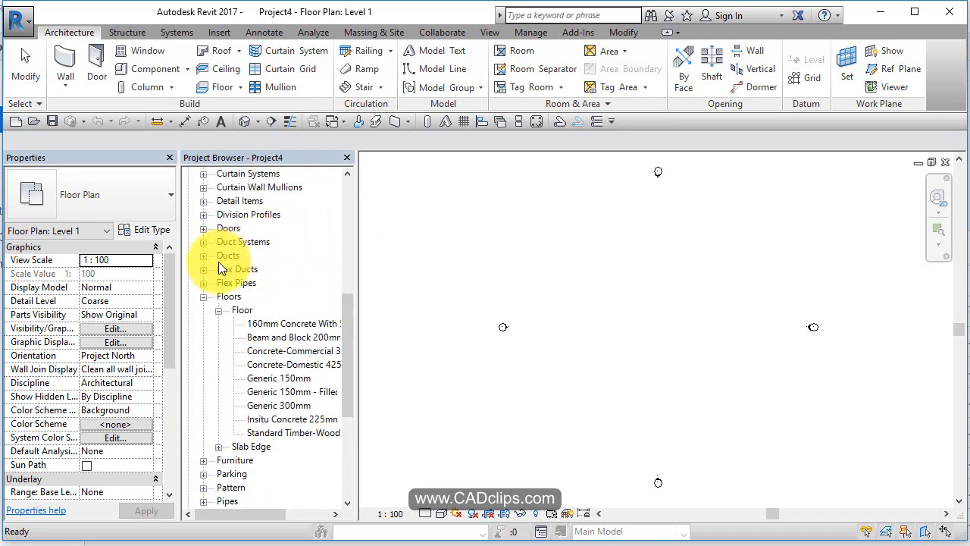
pyautogui.click(203, 295)
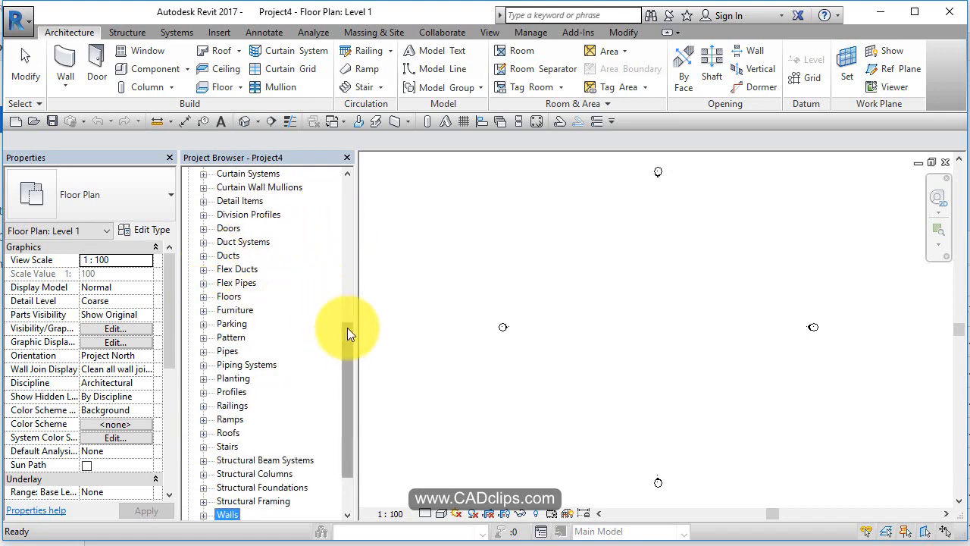
pyautogui.moveTo(347, 327); pyautogui.dragTo(345, 182)
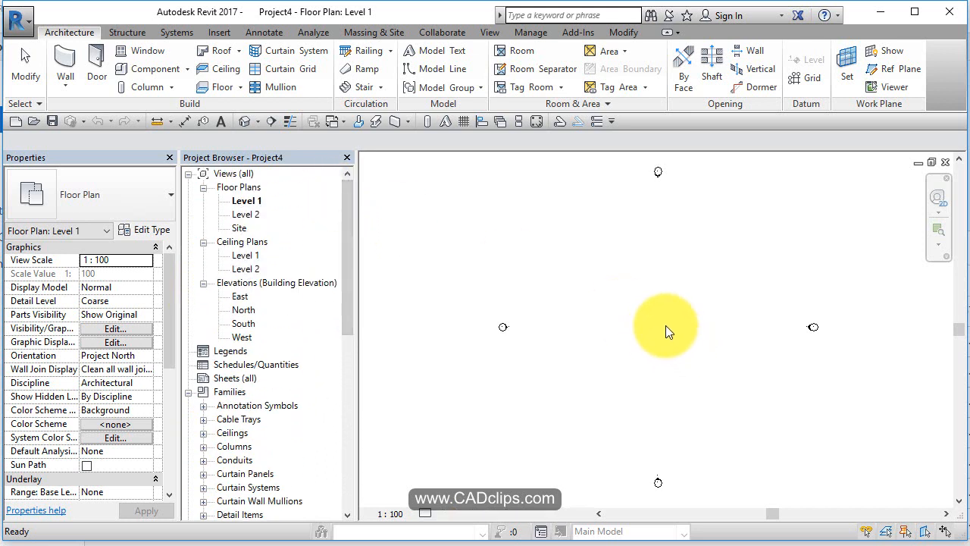
pyautogui.click(665, 325)
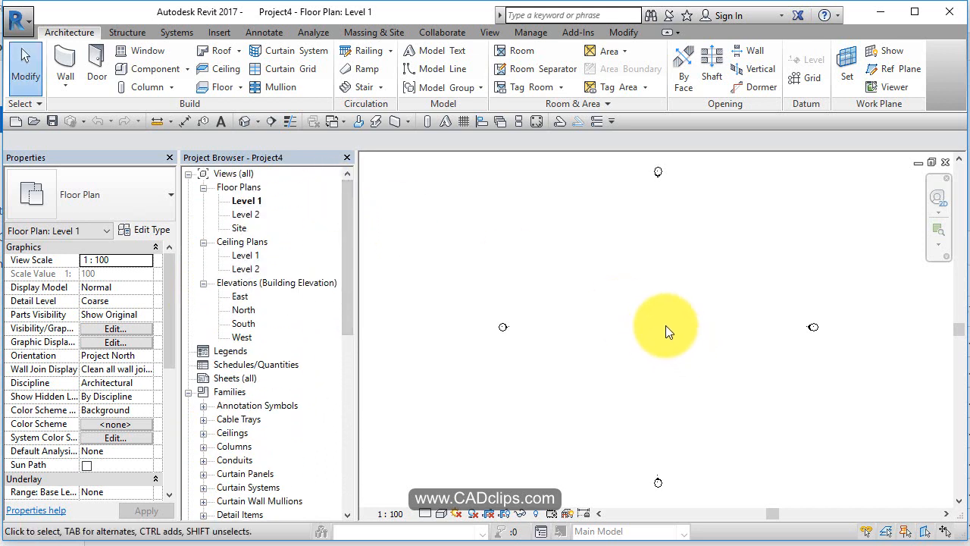
# Step: Open the Site floor plan and examine the project base point and the site marker overlapping it, midway between the elevation markers
pyautogui.doubleClick(239, 228)
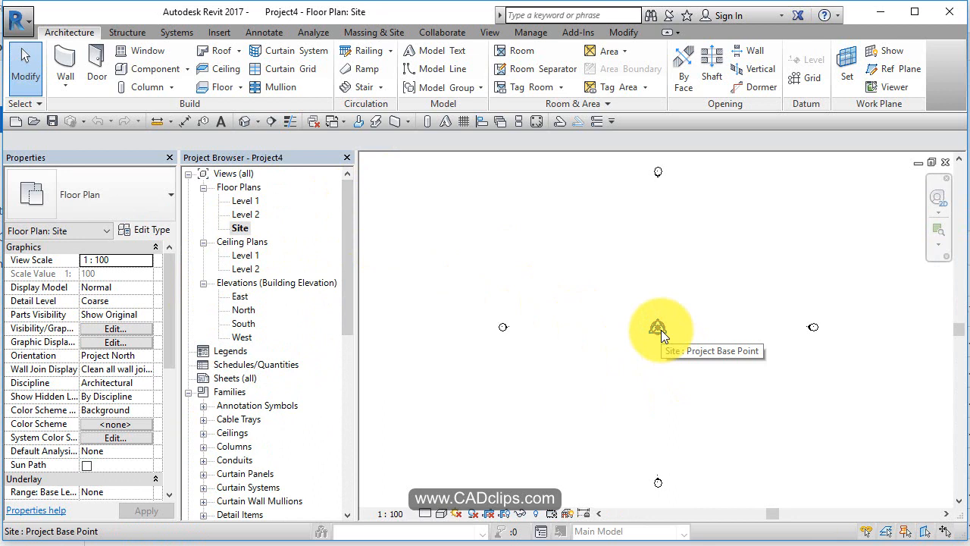
pyautogui.press('Tab')
pyautogui.press('Tab')
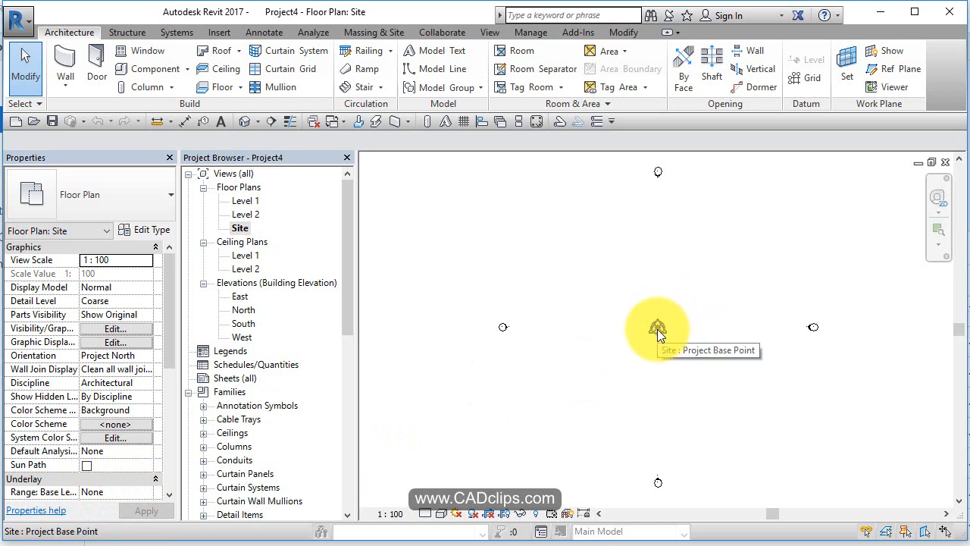
pyautogui.press('Tab')
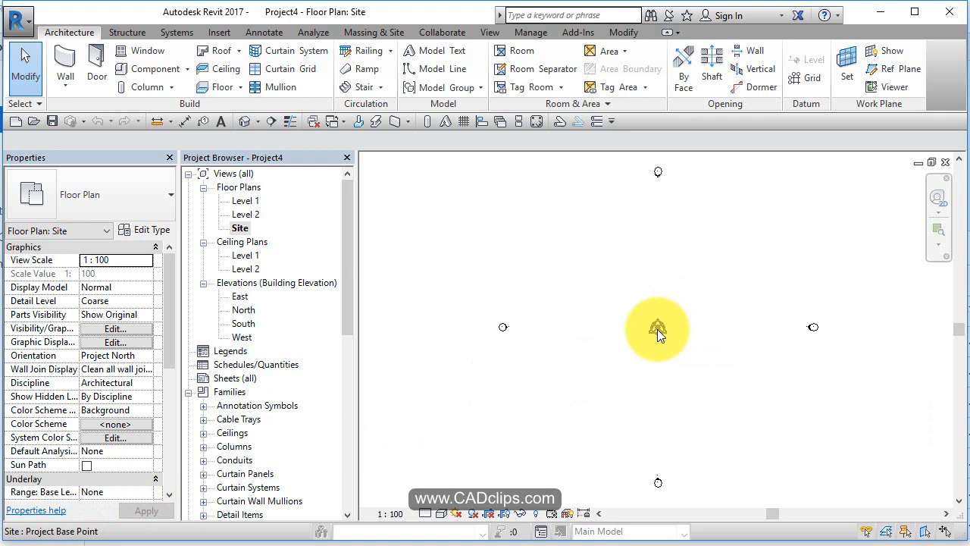
pyautogui.click(657, 329)
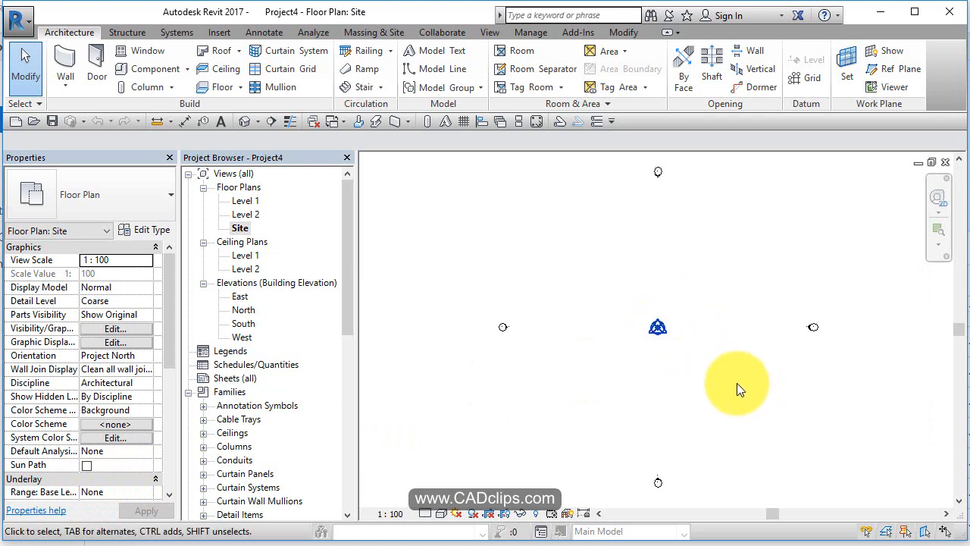
pyautogui.click(660, 326)
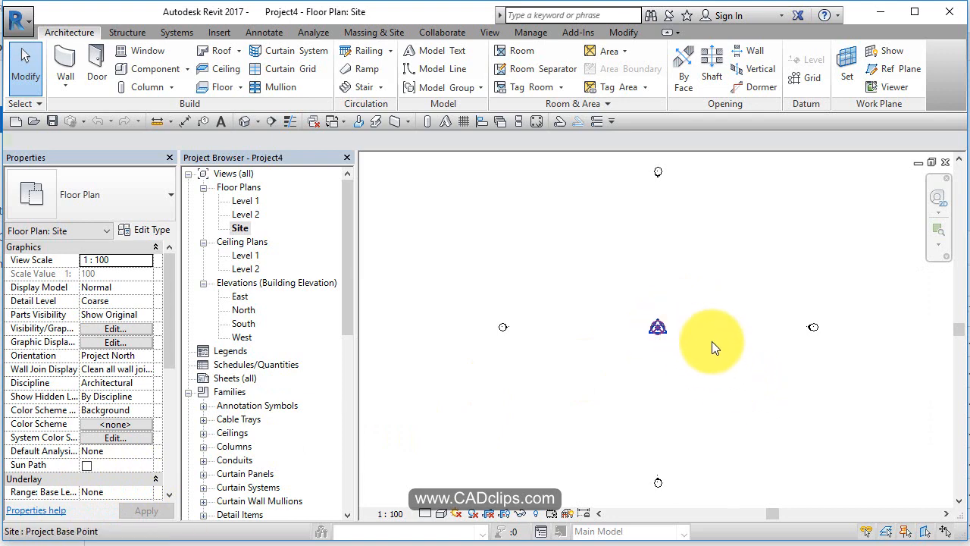
pyautogui.click(752, 385)
pyautogui.moveTo(752, 386); pyautogui.dragTo(669, 379, button='middle')
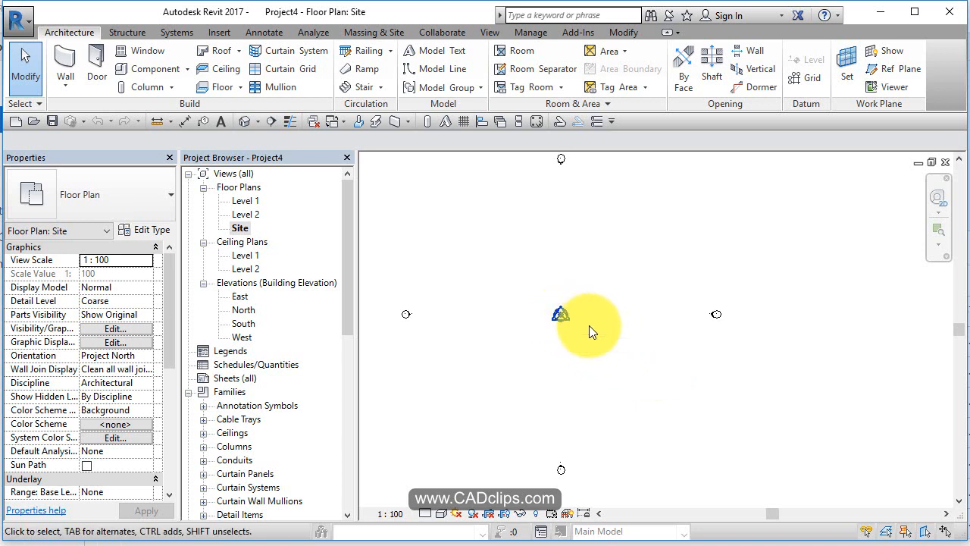
pyautogui.moveTo(595, 326); pyautogui.dragTo(573, 341, button='middle')
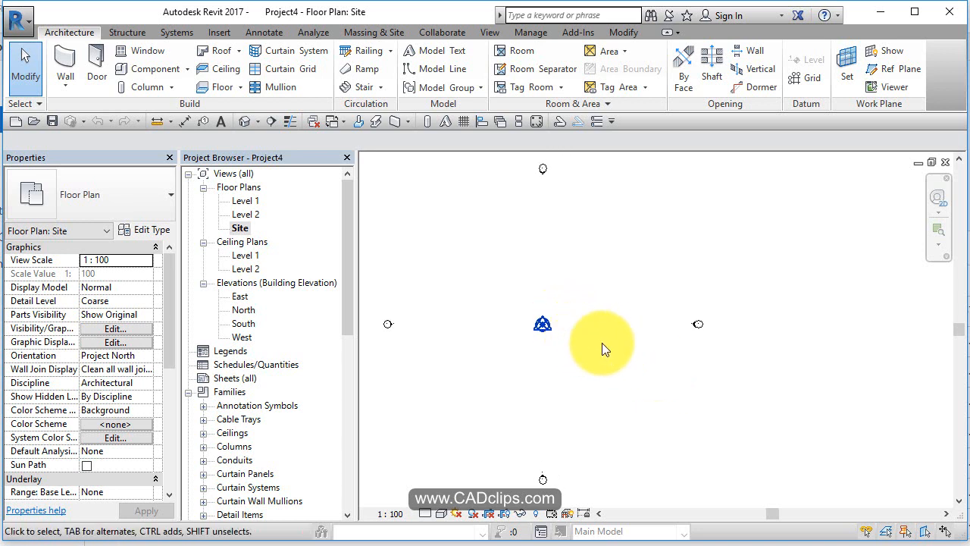
pyautogui.click(543, 324)
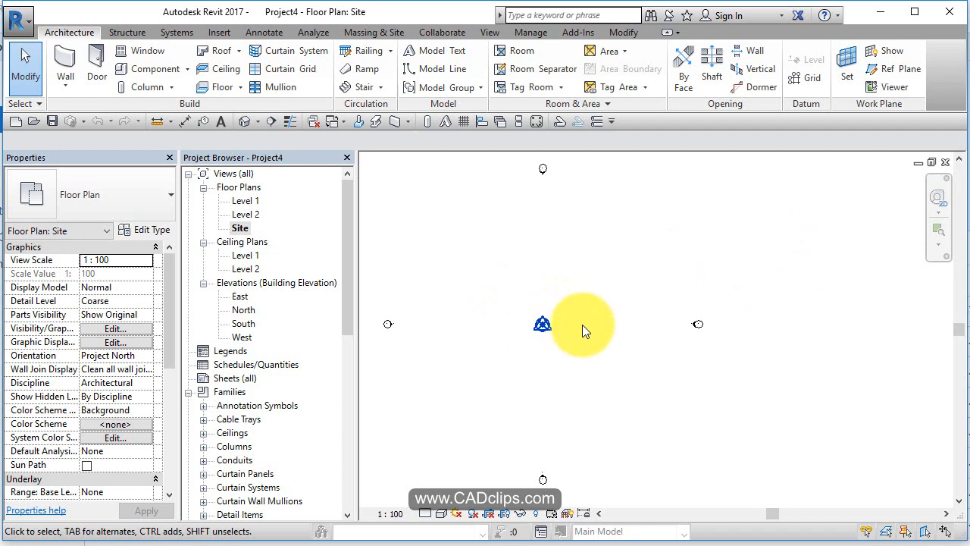
pyautogui.moveTo(599, 335); pyautogui.dragTo(628, 342, button='middle')
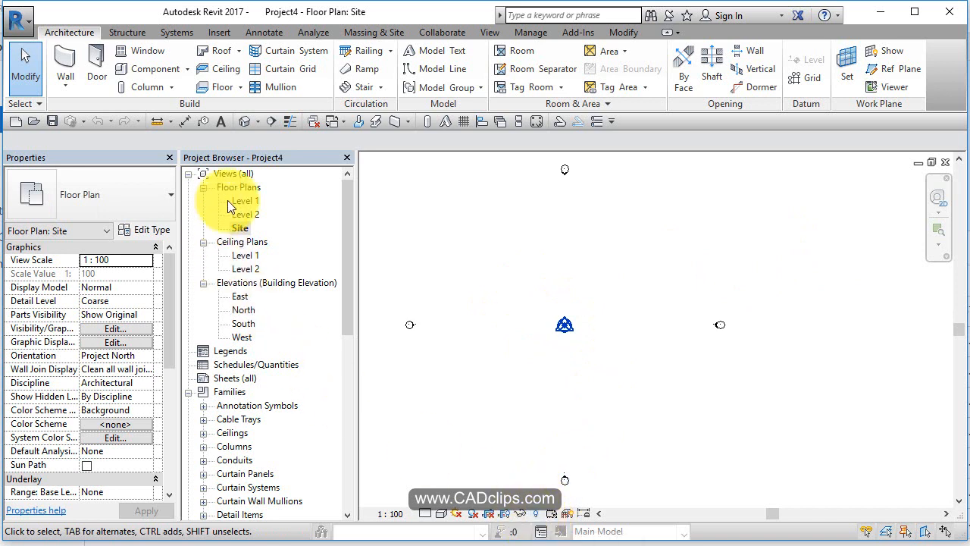
# Step: Return to the Level 1 floor plan and save the project as ARCH-PROJ-01 in the REVIT Files folder
pyautogui.doubleClick(250, 202)
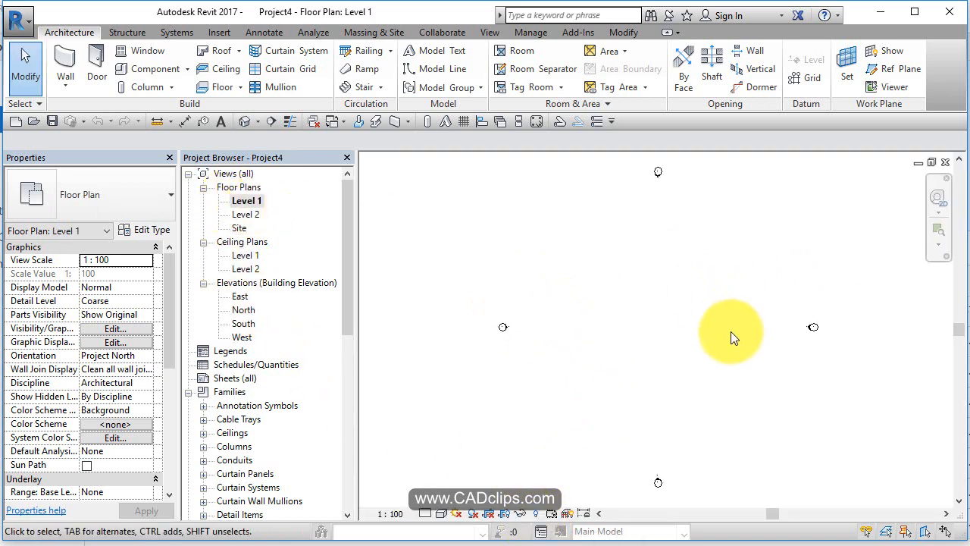
pyautogui.moveTo(730, 331)
pyautogui.mouseDown(button='middle')
pyautogui.moveTo(697, 335)
pyautogui.moveTo(733, 342)
pyautogui.mouseUp(button='middle')
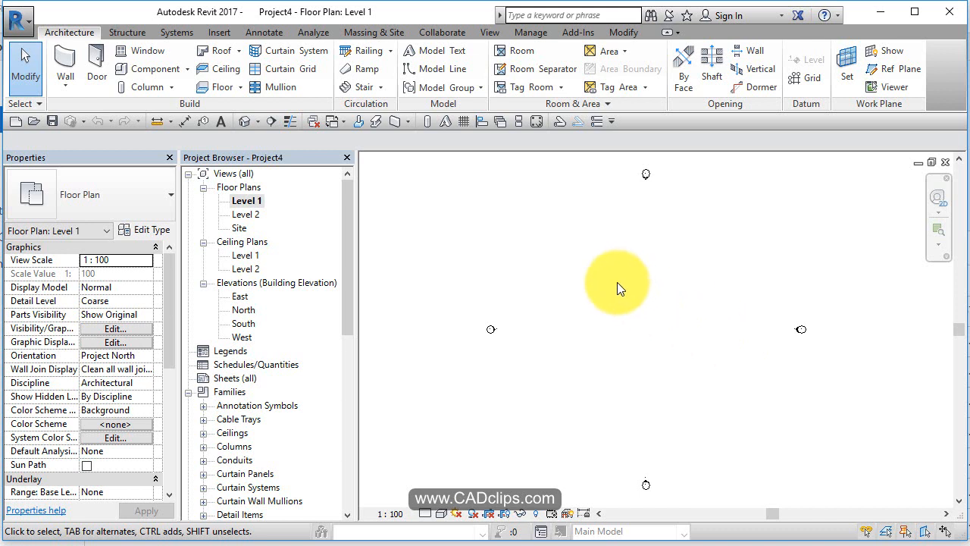
pyautogui.click(17, 20)
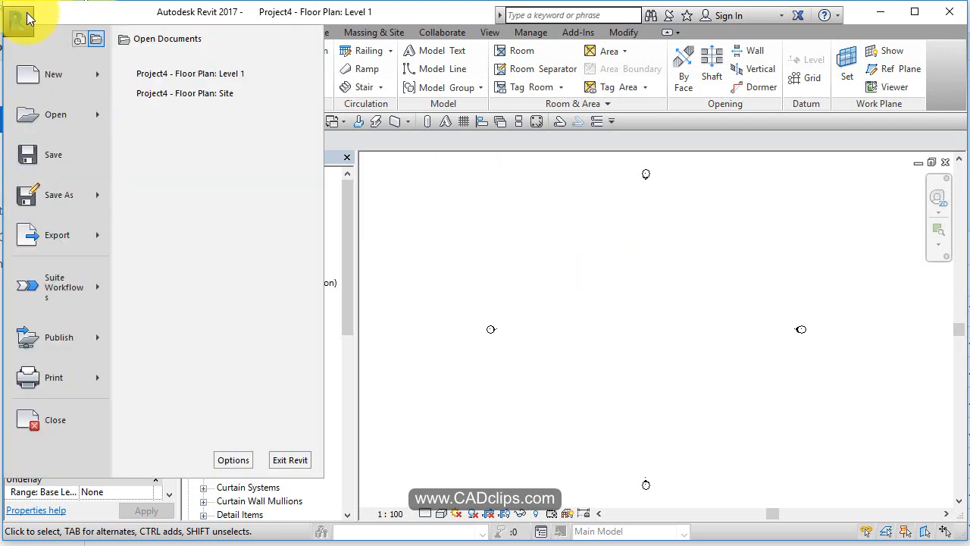
pyautogui.moveTo(96, 188)
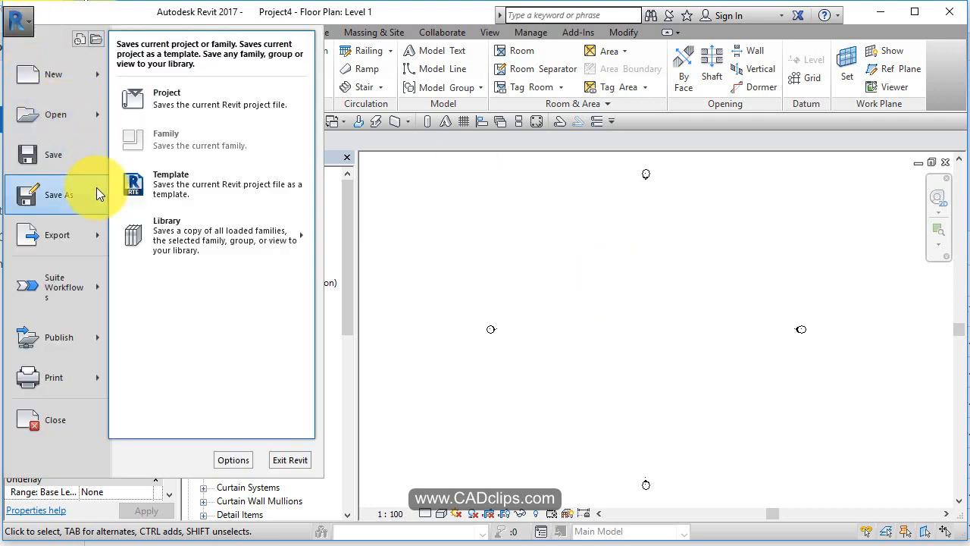
pyautogui.click(178, 107)
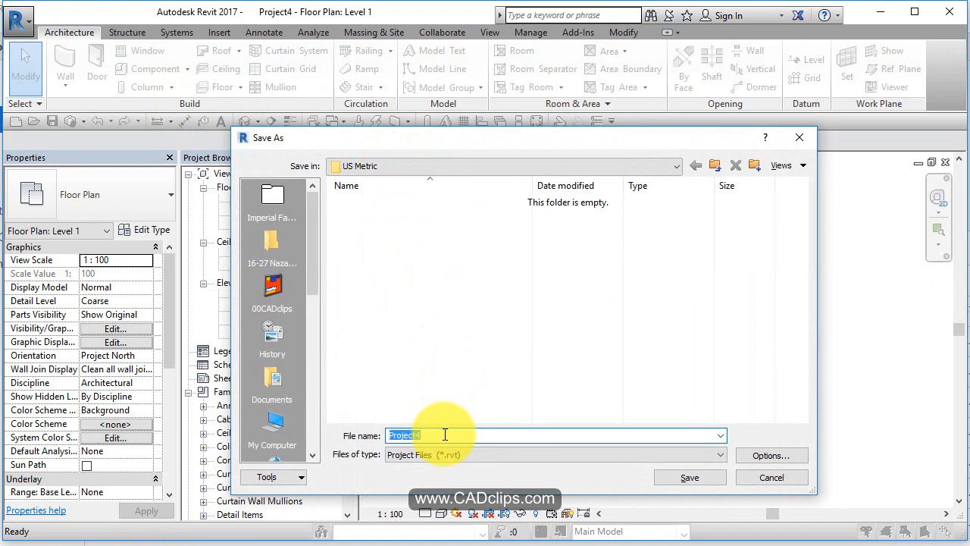
pyautogui.write('ARCH-0')
pyautogui.write('1')
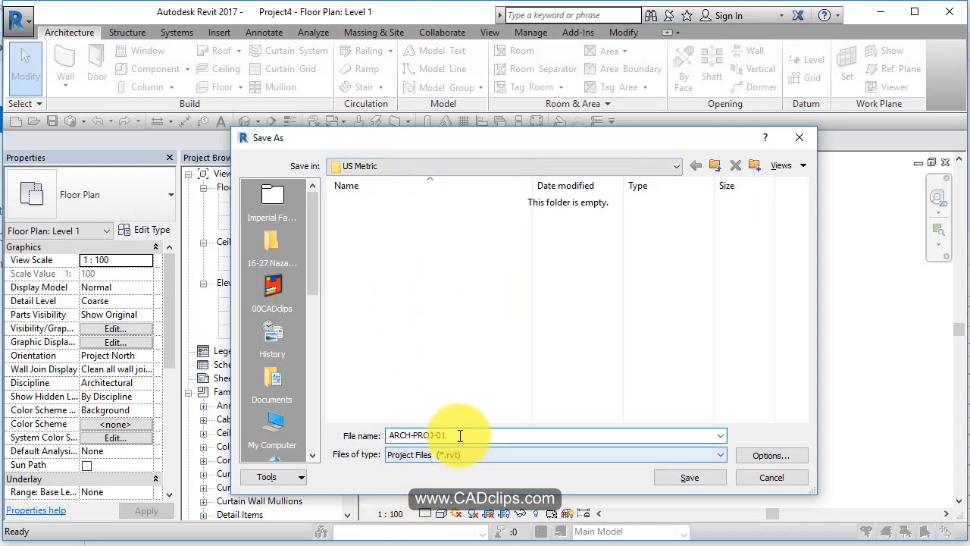
pyautogui.moveTo(460, 435); pyautogui.dragTo(314, 433)
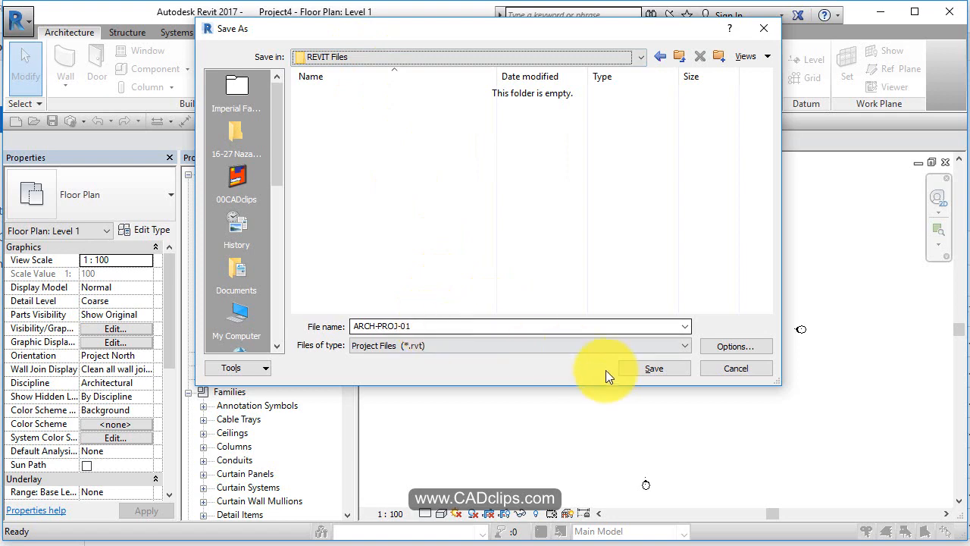
pyautogui.click(637, 371)
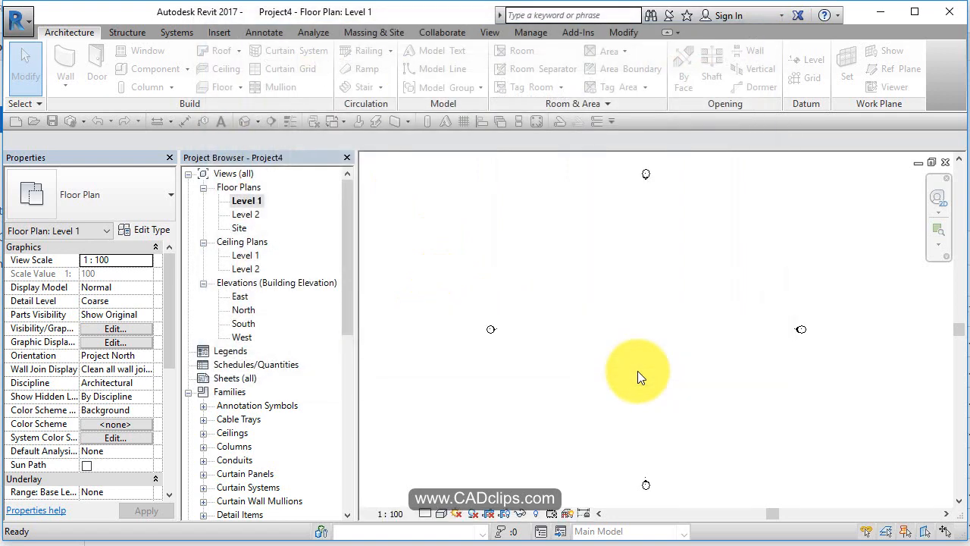